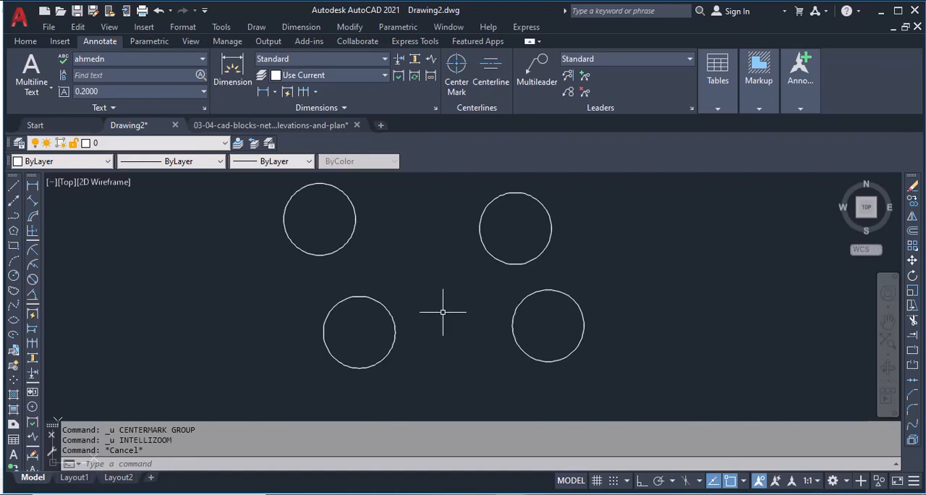
# Step: Load the AssociativeCenterlineV1-0 LISP application from the lisp folder and close the application loader
pyautogui.write('AP')
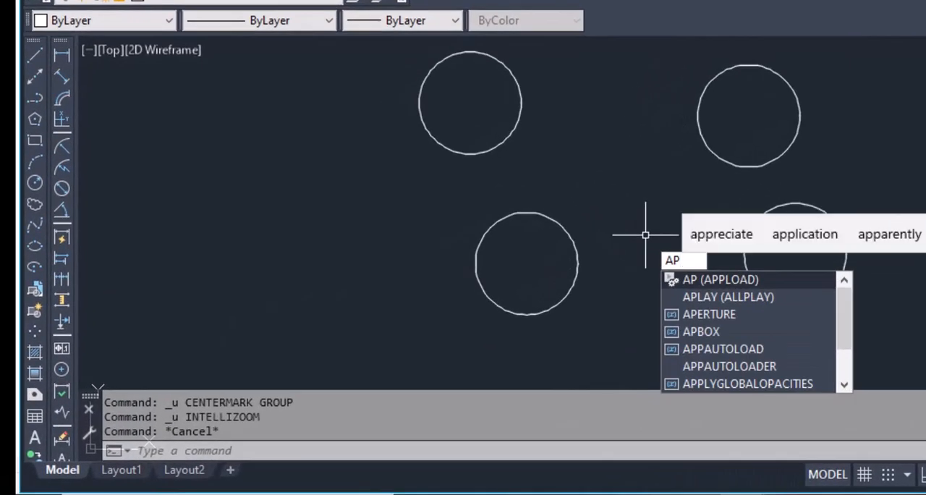
pyautogui.press('Return')
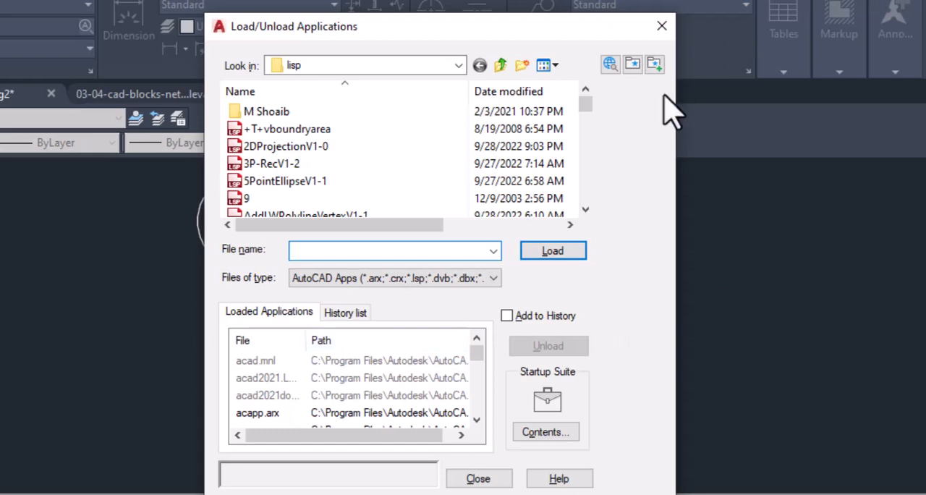
pyautogui.moveTo(588, 105); pyautogui.dragTo(590, 130)
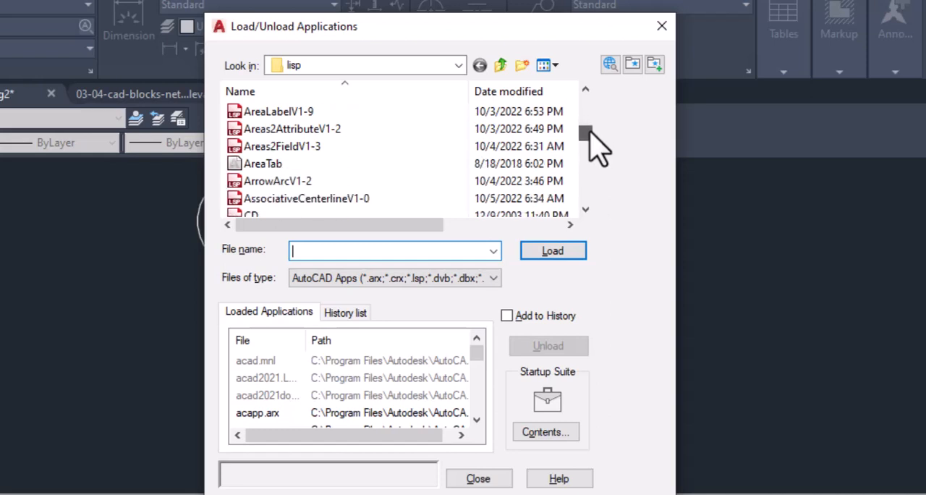
pyautogui.click(351, 200)
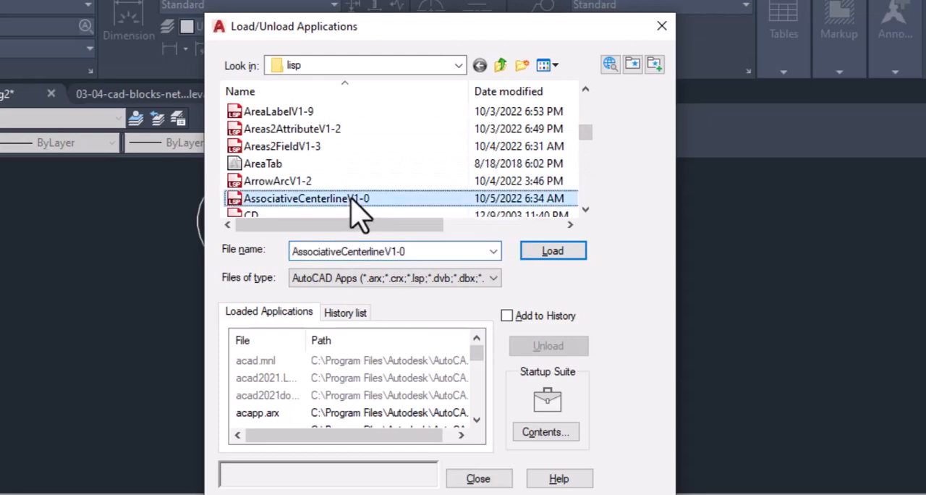
pyautogui.click(553, 253)
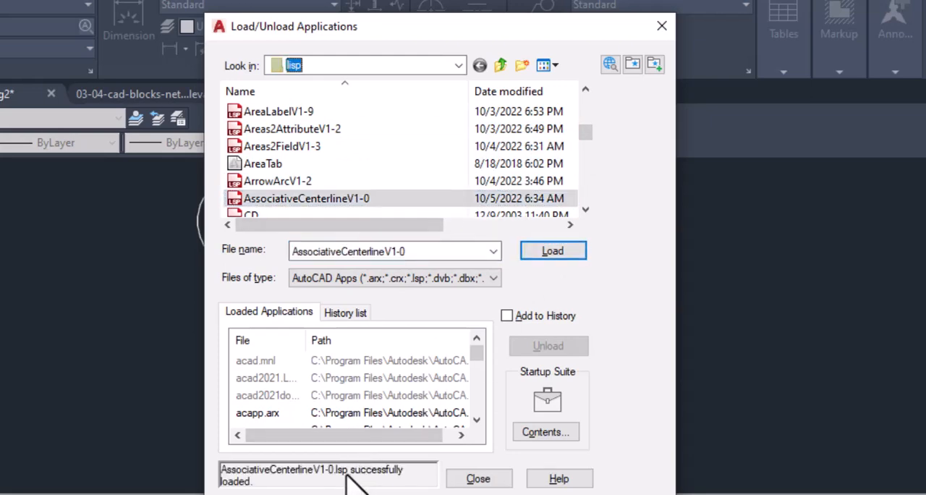
pyautogui.click(478, 479)
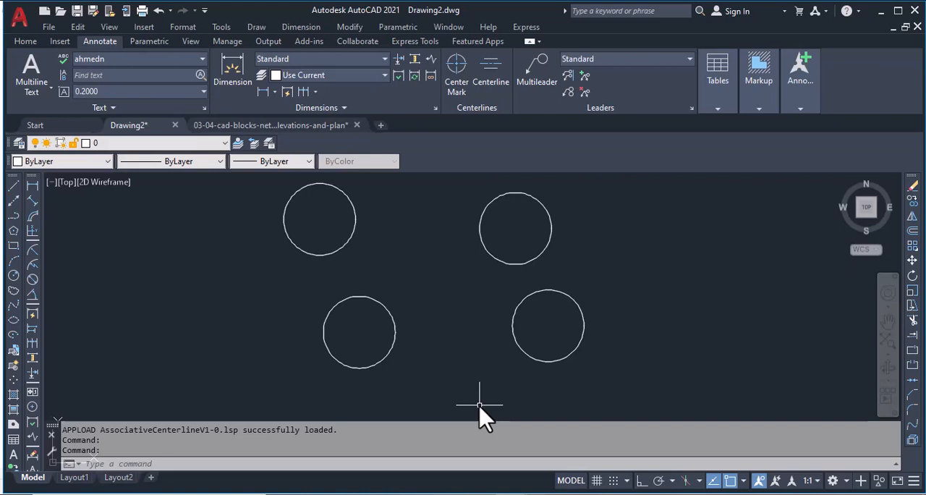
pyautogui.write('CL')
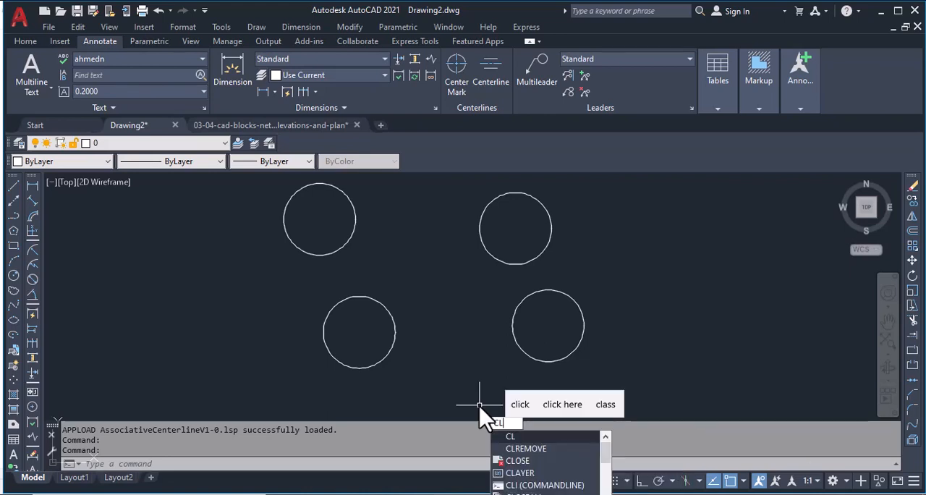
pyautogui.press('Return')
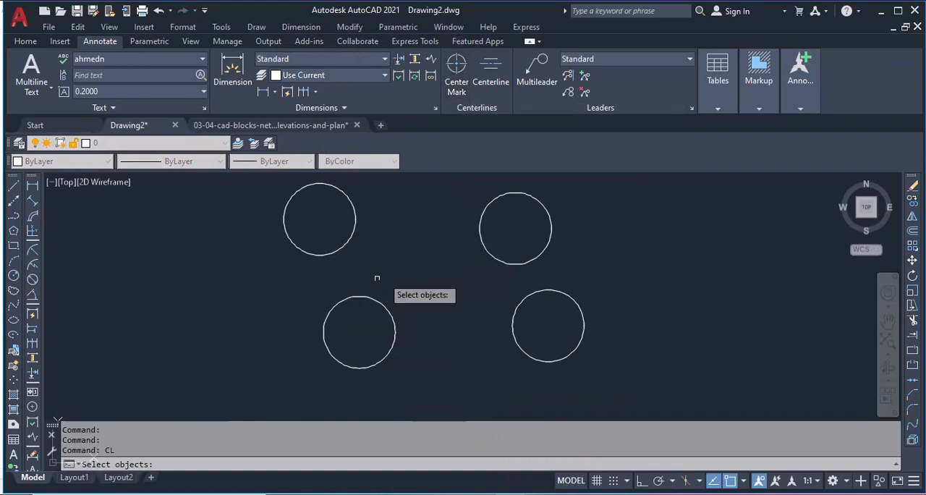
pyautogui.press('Escape')
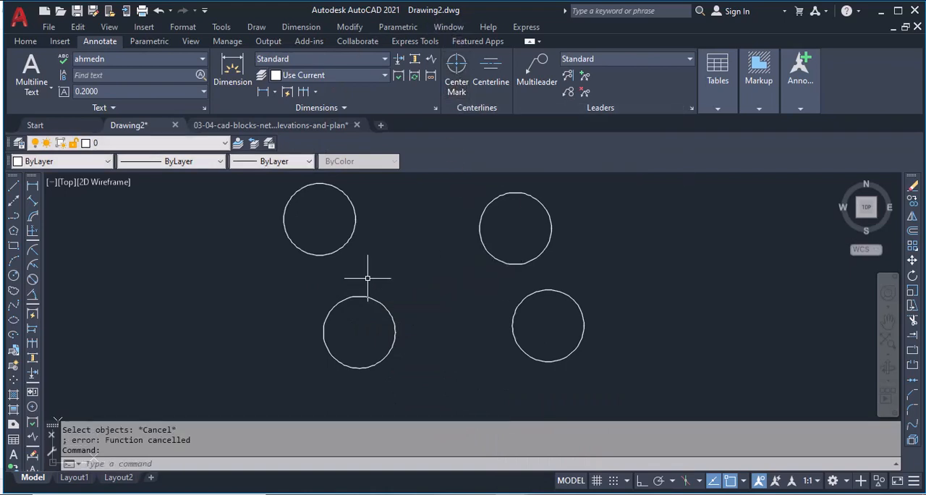
# Step: Try the built-in Center Mark on the upper-left circle, and undo it
pyautogui.click(457, 80)
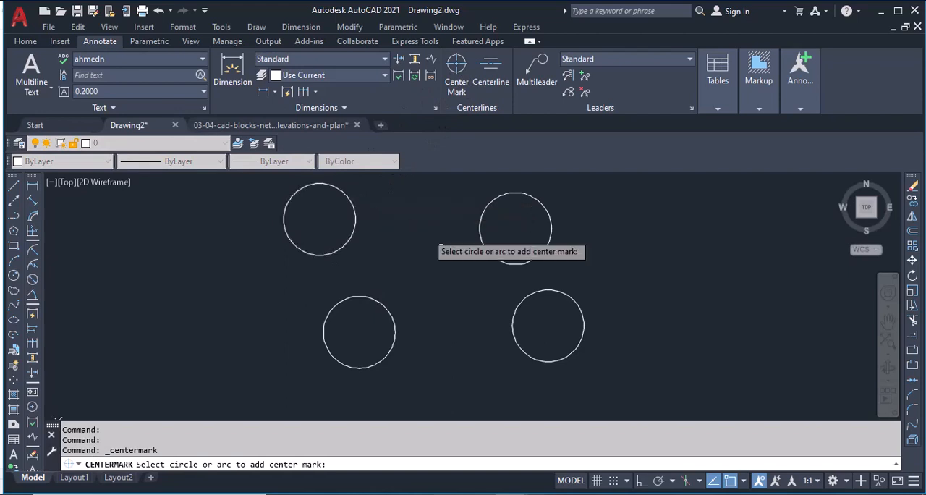
pyautogui.click(420, 246)
pyautogui.click(327, 212)
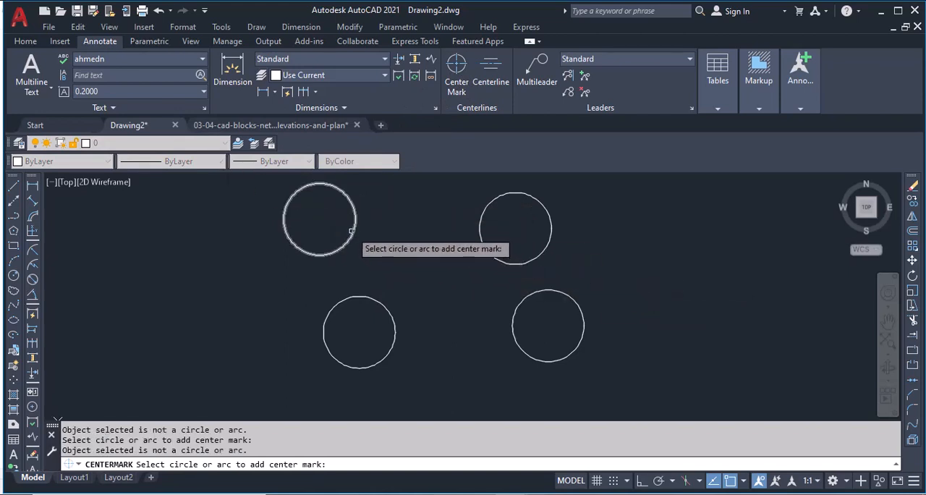
pyautogui.click(350, 232)
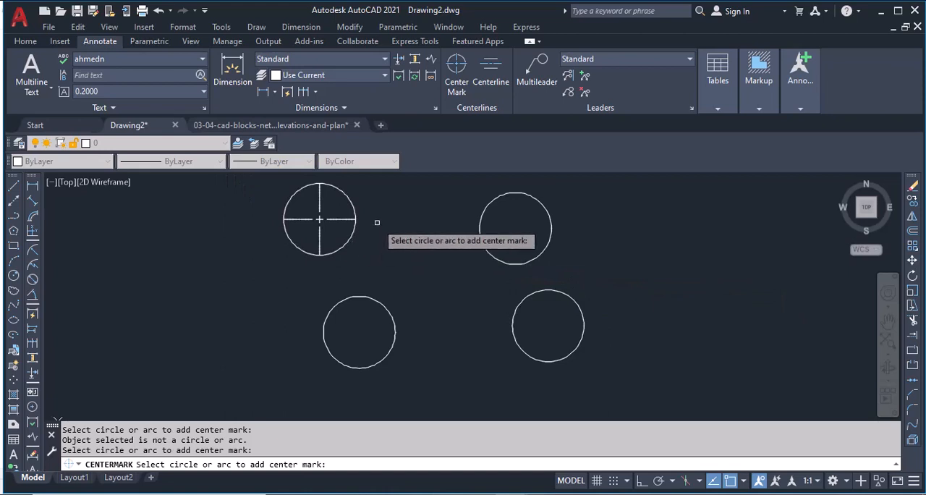
pyautogui.press('Return')
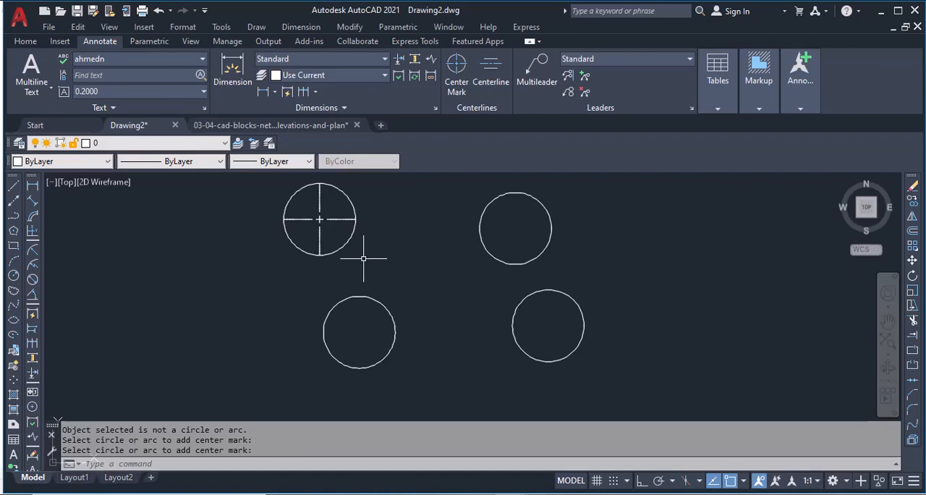
pyautogui.hotkey('ctrl', 'z')
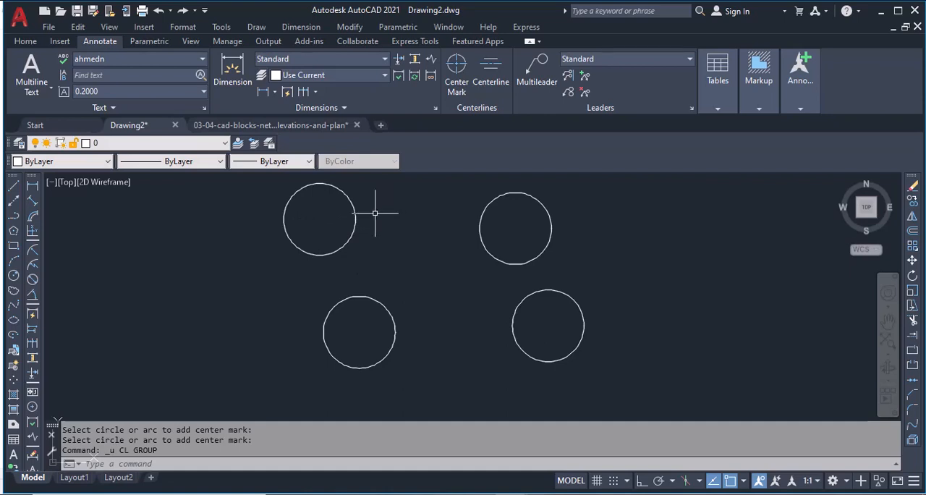
# Step: Run the CL command on all four circles to add associative centerlines
pyautogui.write('CL')
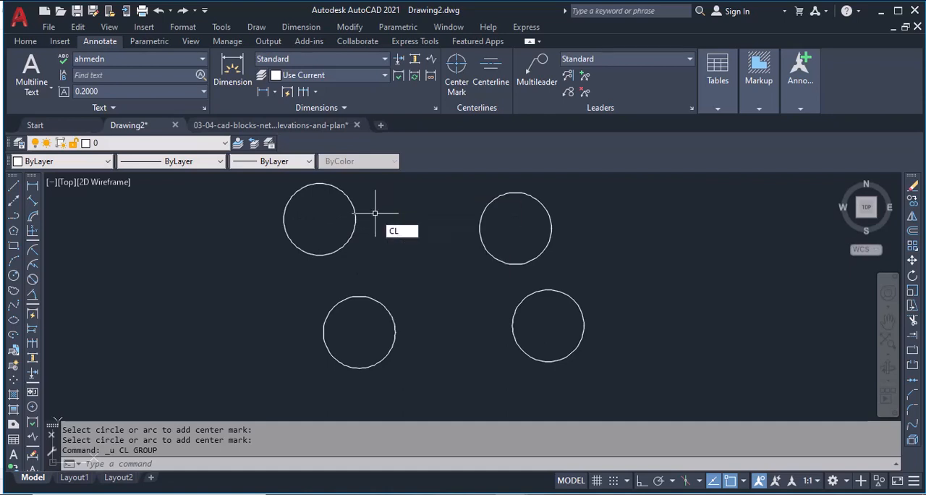
pyautogui.press('Return')
pyautogui.click(701, 374)
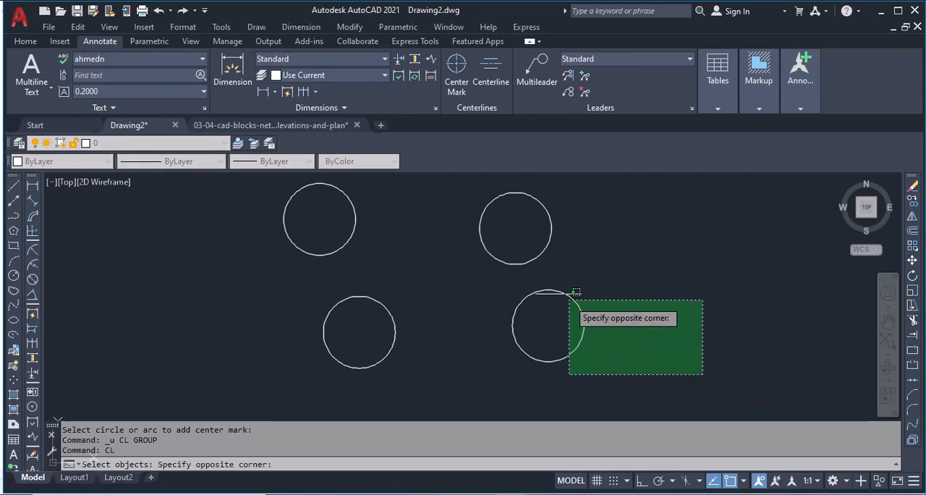
pyautogui.click(205, 176)
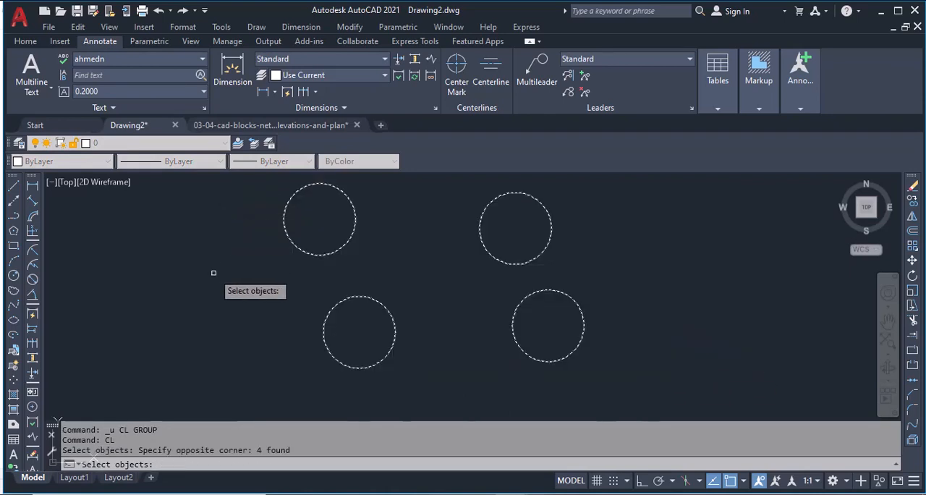
pyautogui.press('Return')
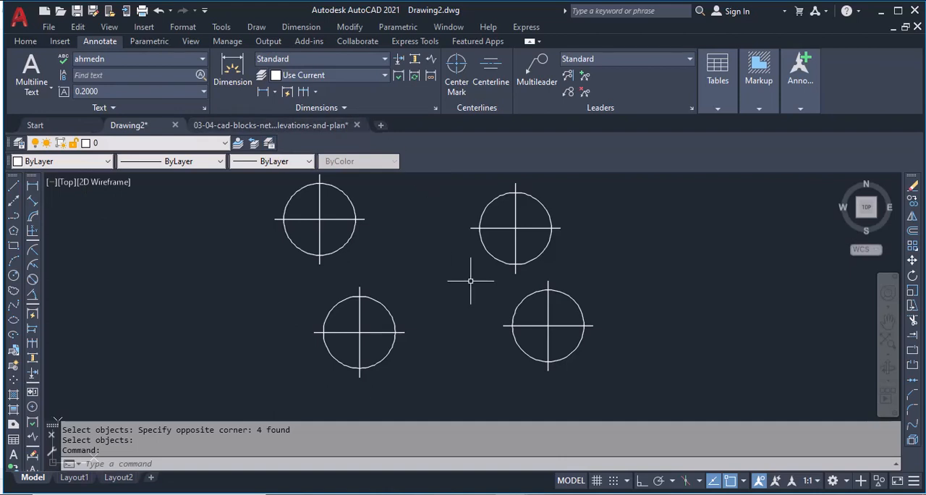
# Step: Try stretching the upper-right circle of the four to a radius of about 25.4, and undo the resize
pyautogui.moveTo(471, 281); pyautogui.dragTo(299, 312, button='middle')
pyautogui.click(317, 232)
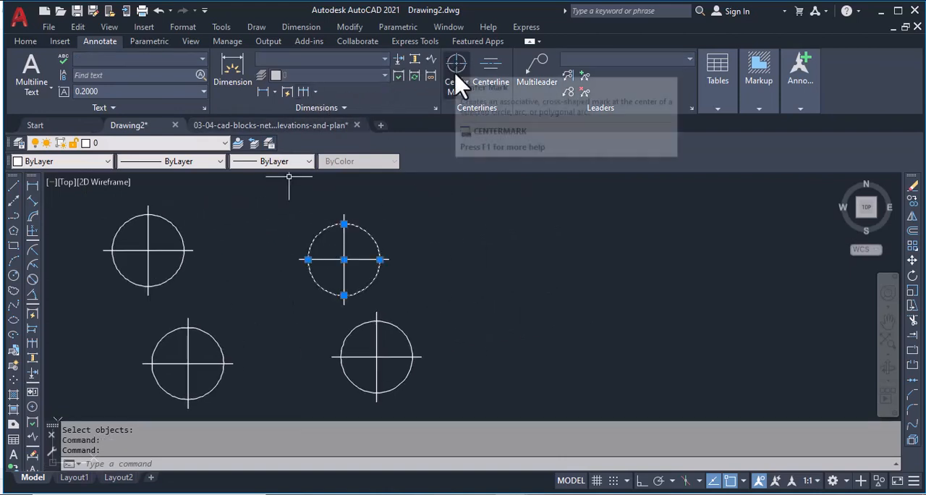
pyautogui.click(344, 224)
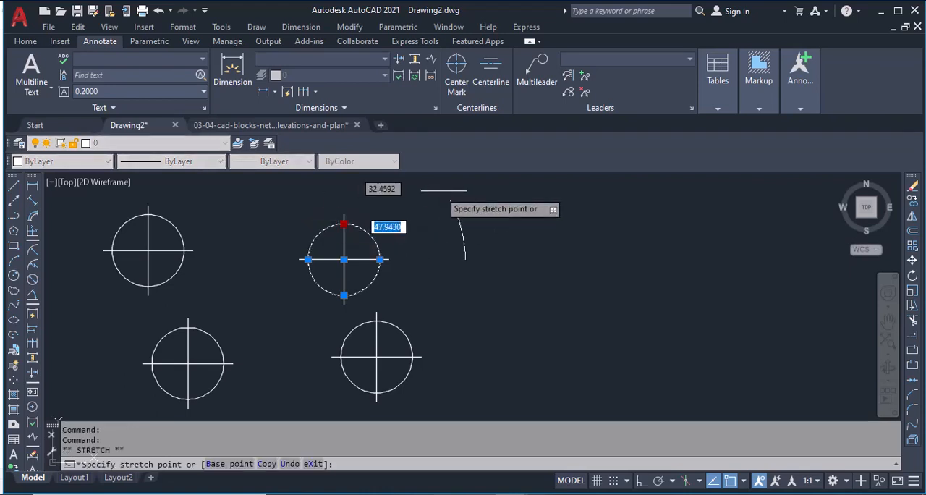
pyautogui.click(391, 219)
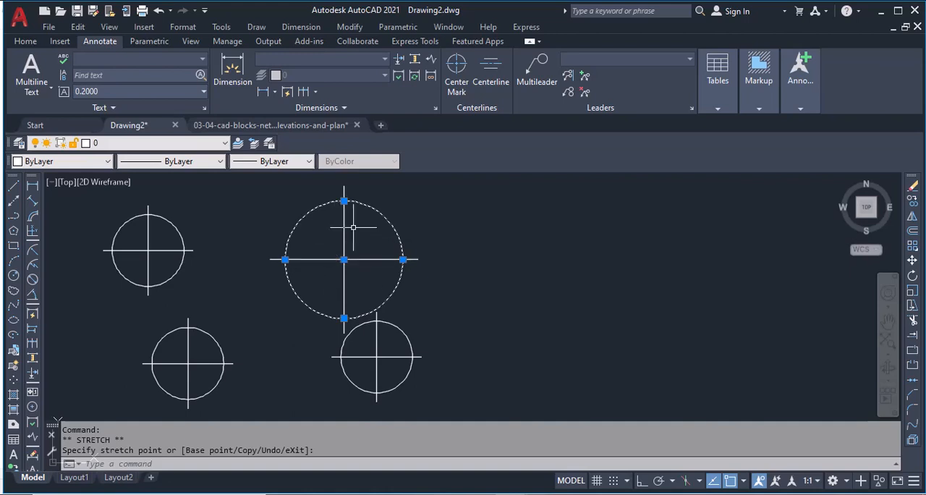
pyautogui.hotkey('ctrl', 'z')
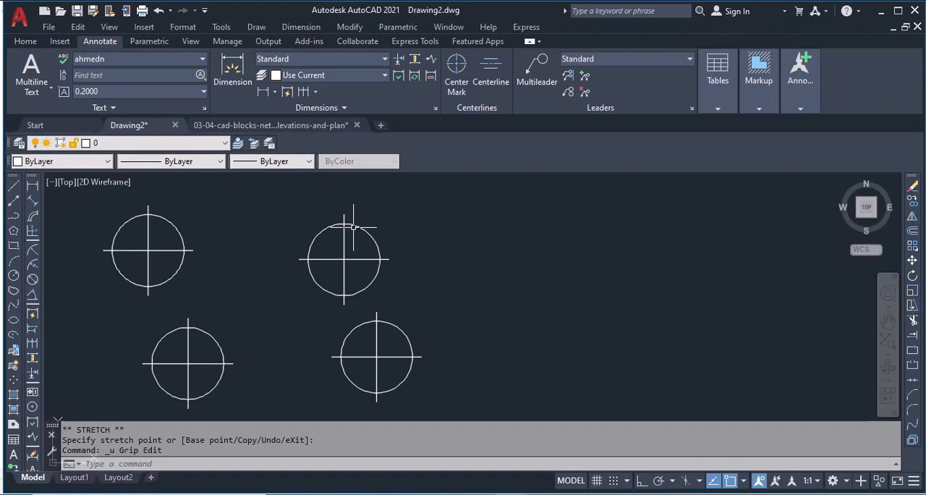
# Step: Draw a larger circle to the right of the four circles and add a built-in center mark to it
pyautogui.click(15, 277)
pyautogui.click(560, 241)
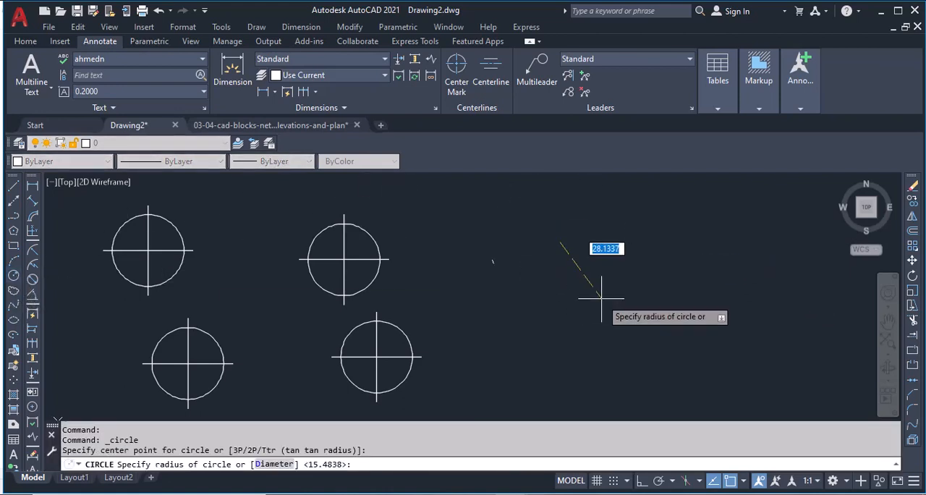
pyautogui.click(585, 277)
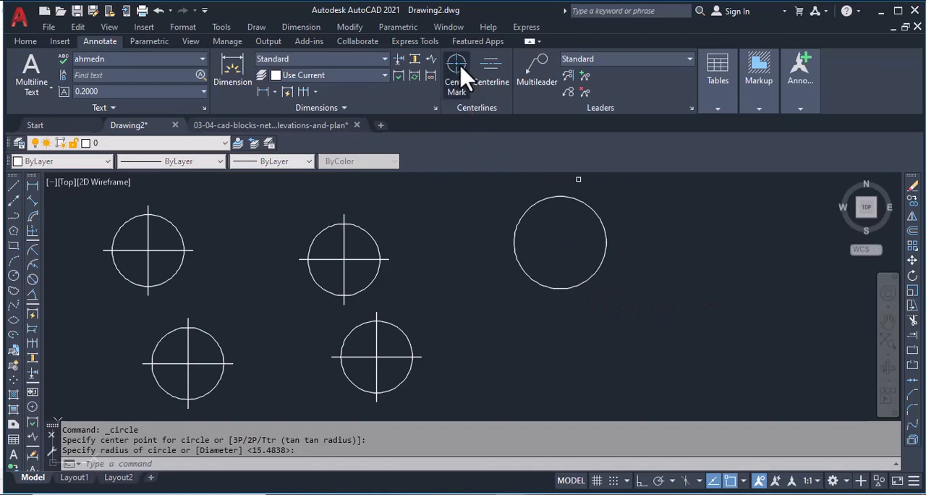
pyautogui.click(458, 73)
pyautogui.click(552, 197)
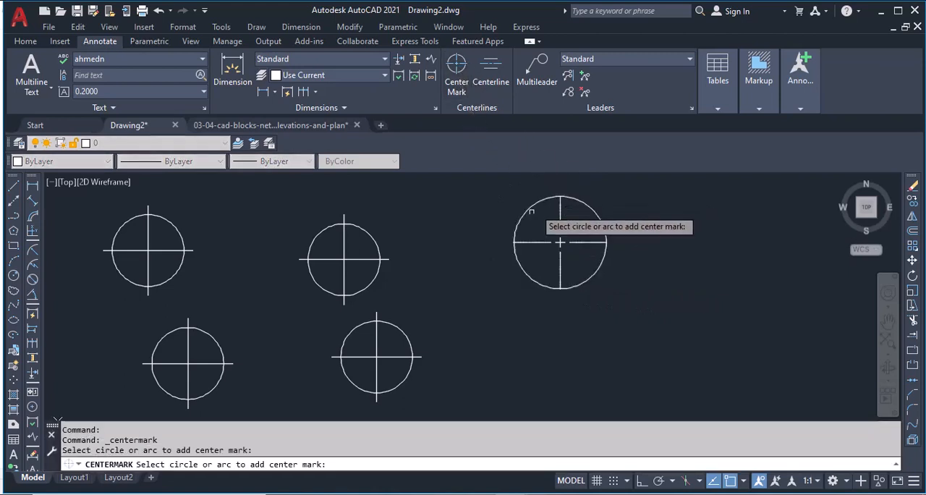
pyautogui.press('Return')
# Step: Try erasing the center mark of the rightmost circle, and undo the erase
pyautogui.click(565, 243)
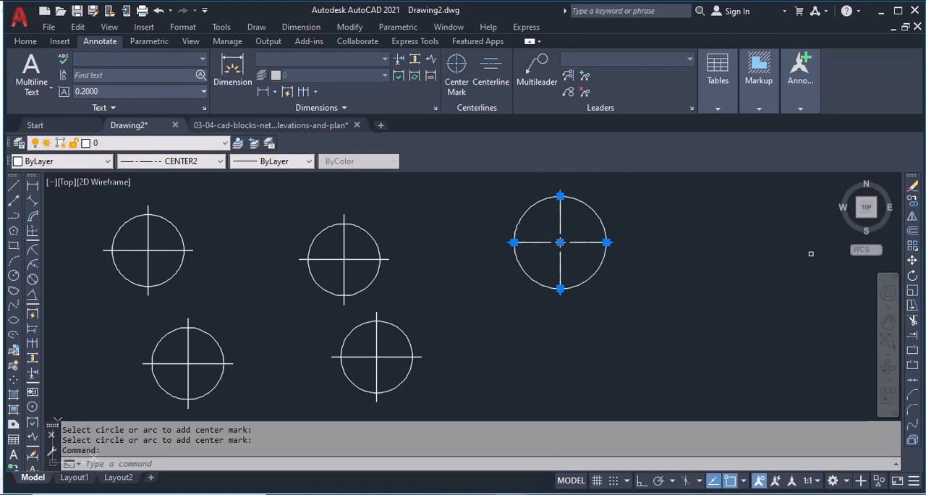
pyautogui.click(911, 186)
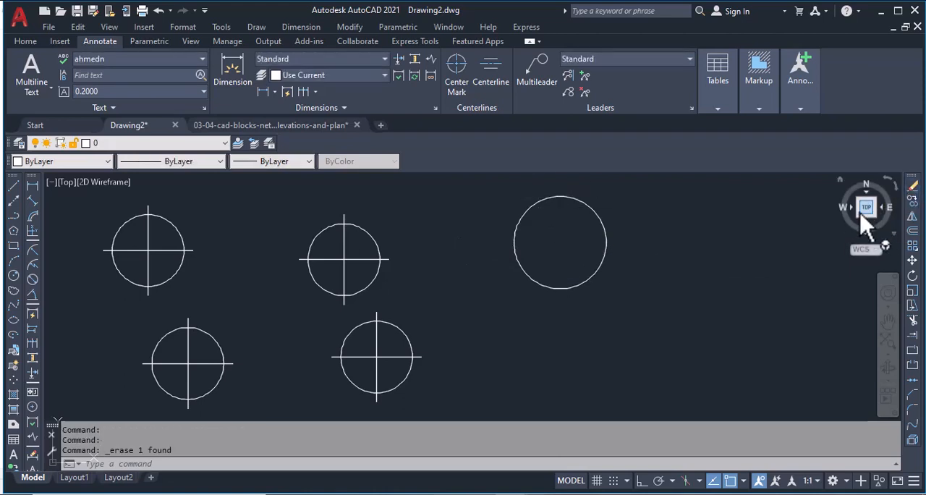
pyautogui.hotkey('ctrl', 'z')
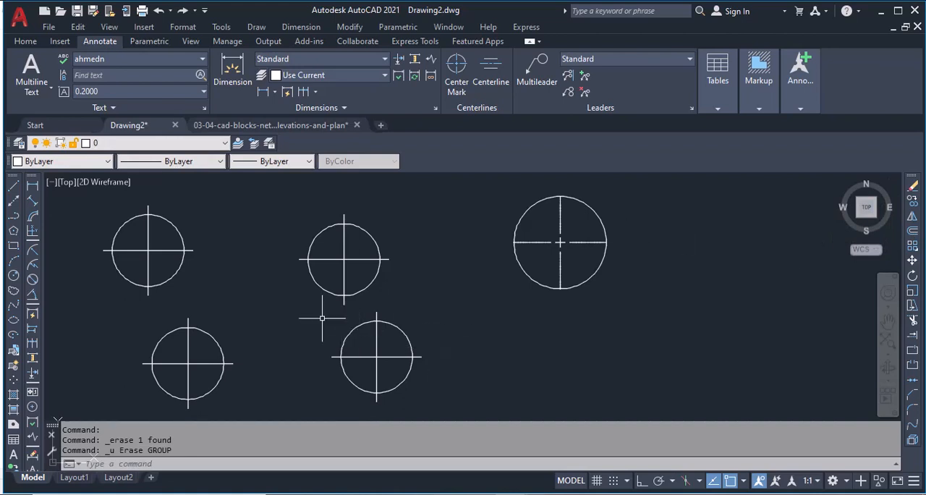
# Step: Stretch the upper-middle circle outward to a radius of about 26 and clear the selection
pyautogui.click(351, 244)
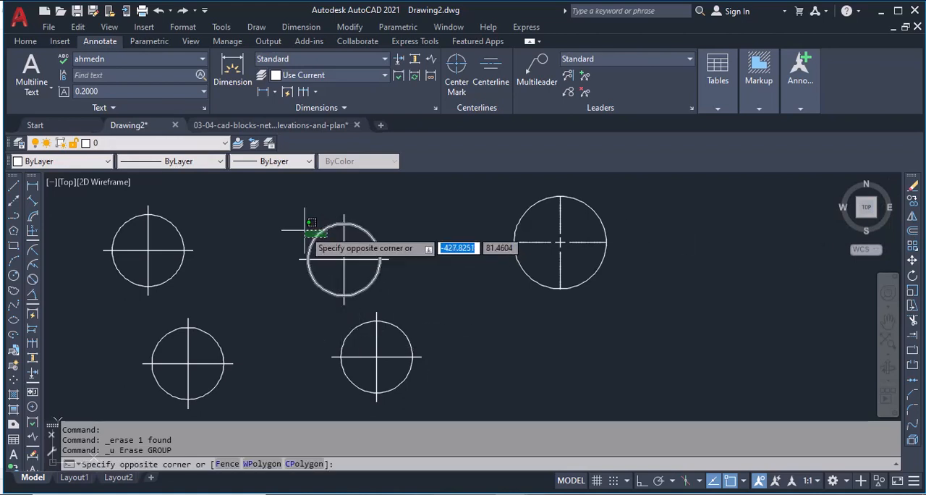
pyautogui.click(306, 225)
pyautogui.click(380, 259)
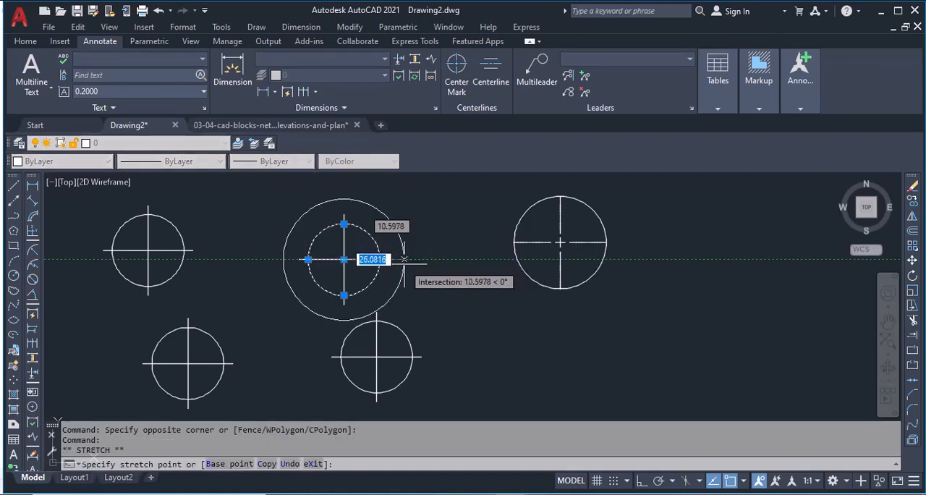
pyautogui.click(404, 261)
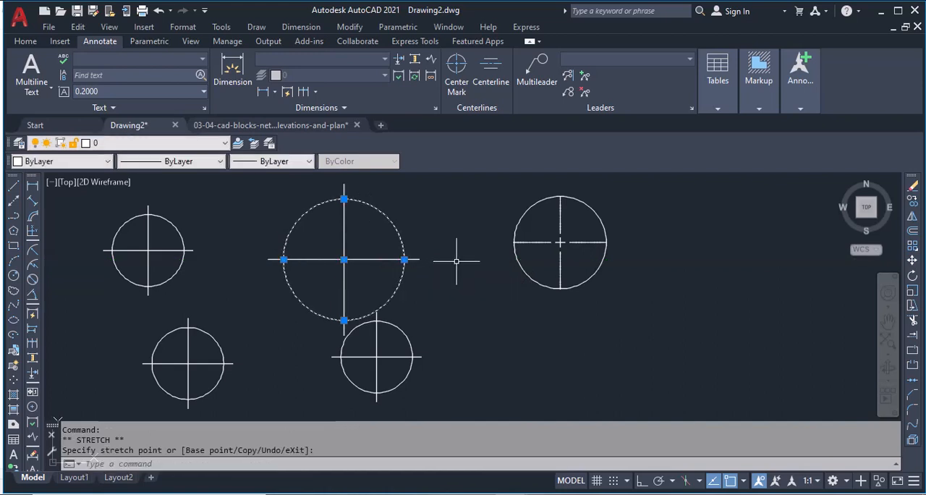
pyautogui.press('Escape')
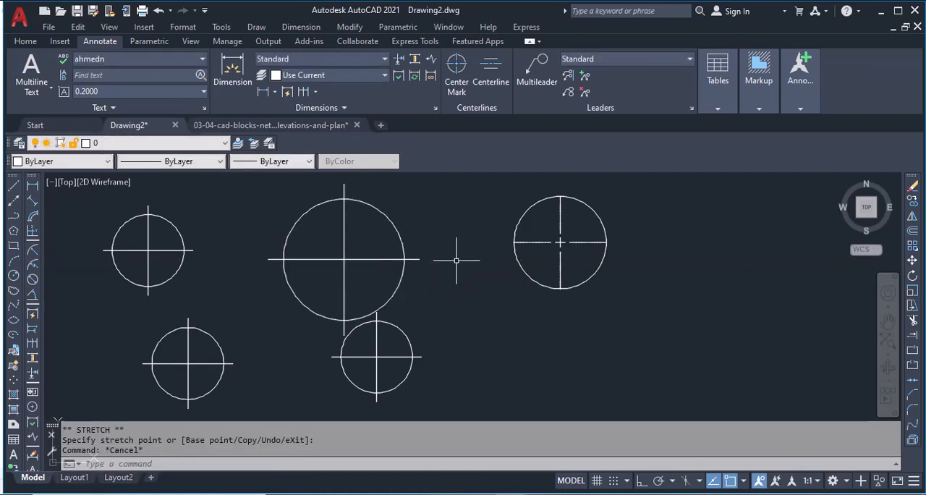
# Step: Remove the centerline associativity from the large upper-middle circle with the CLREMOVE command
pyautogui.write('clrem')
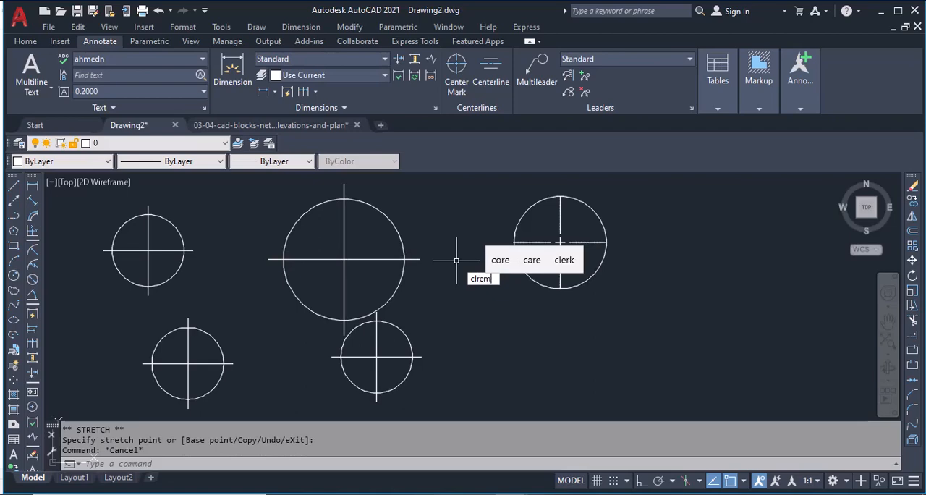
pyautogui.press('Return')
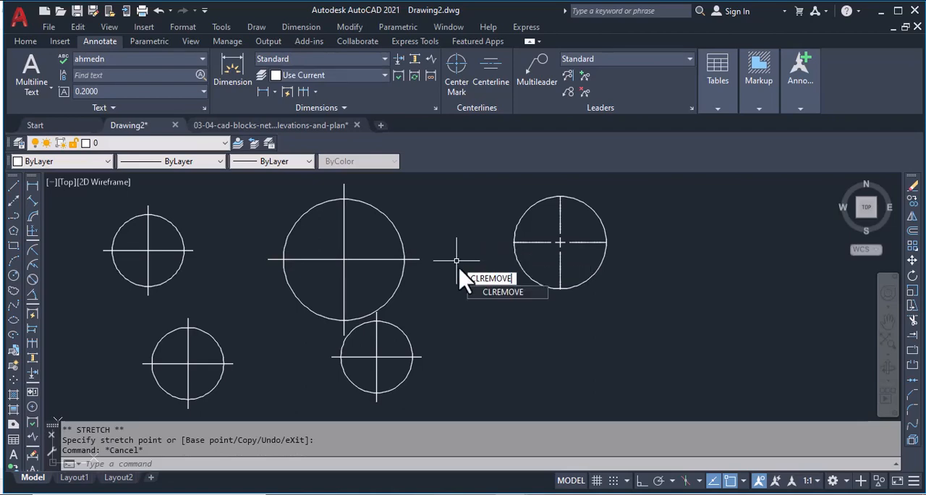
pyautogui.press('Return')
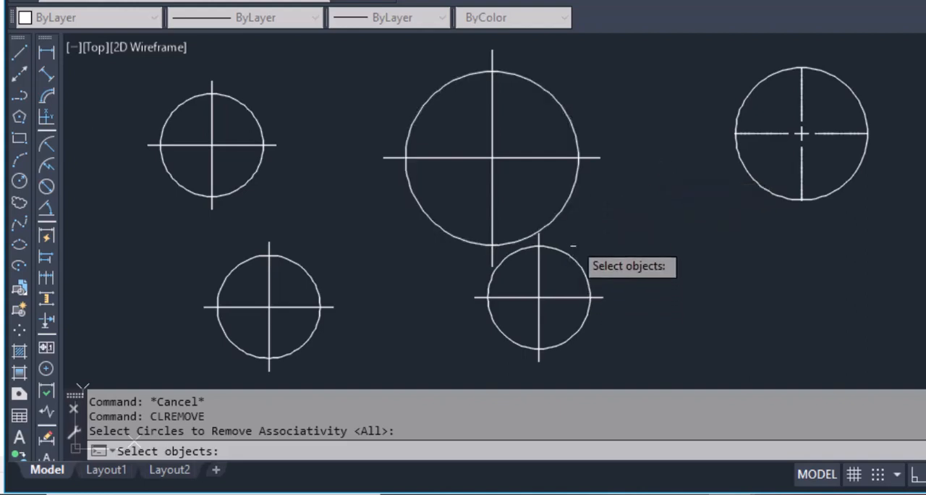
pyautogui.click(565, 199)
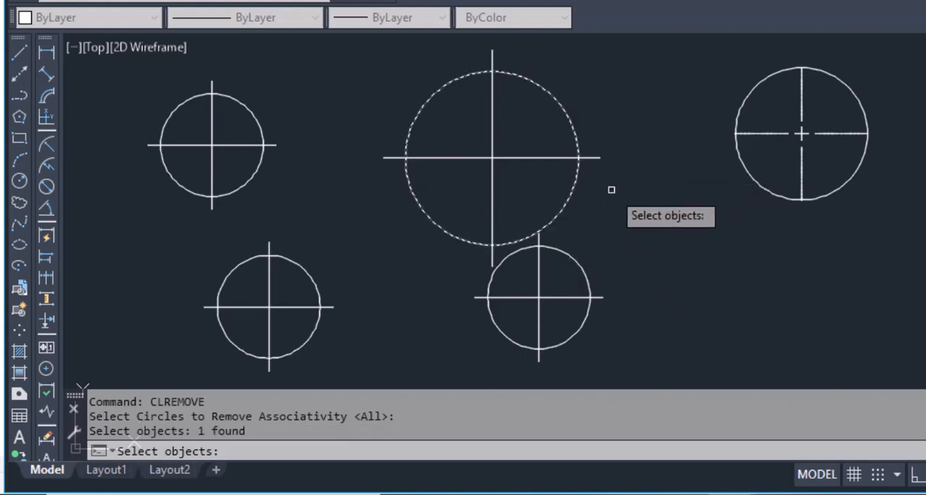
pyautogui.press('Return')
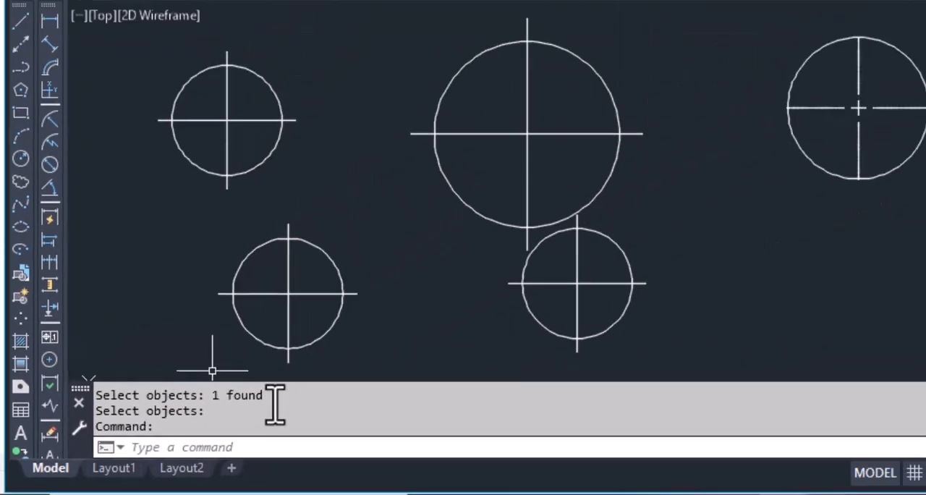
# Step: Select the upper-middle circle's horizontal and vertical centerlines to inspect them as separate lines, and clear the selection
pyautogui.click(590, 134)
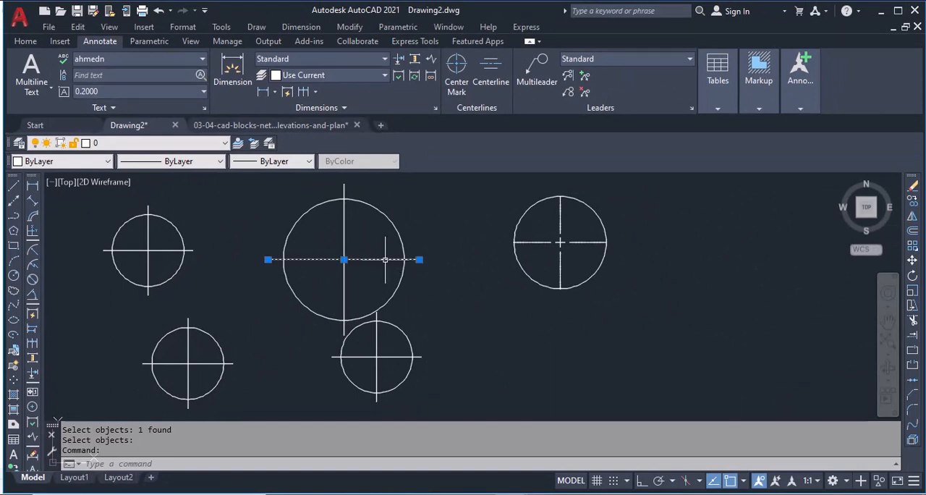
pyautogui.click(344, 281)
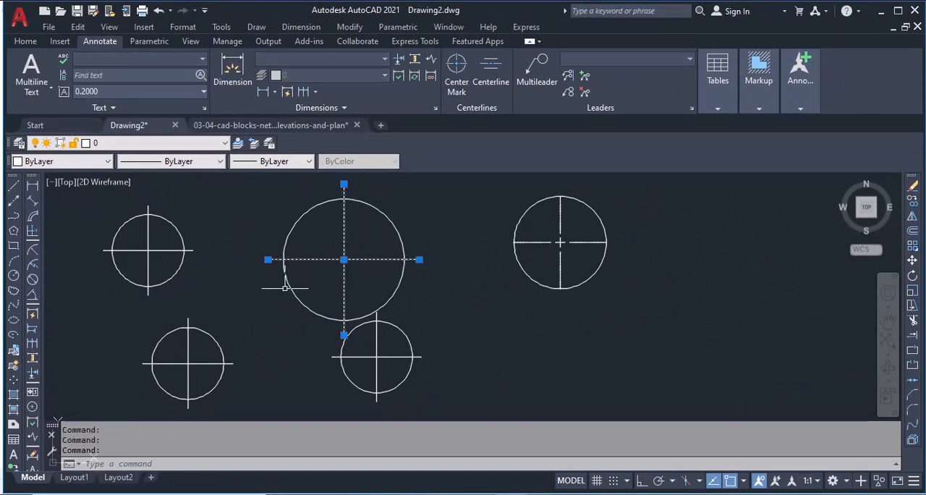
pyautogui.press('Escape')
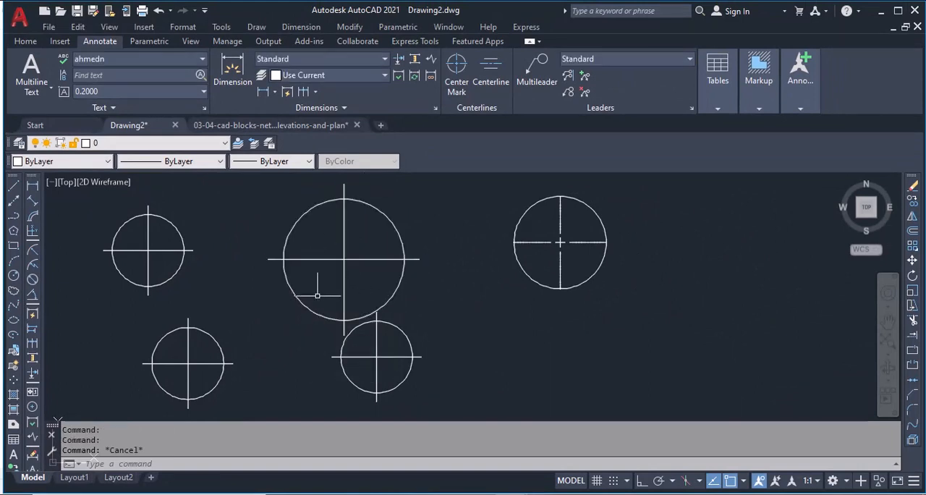
# Step: Try erasing the upper-middle circle's vertical centerline and its horizontal centerline individually, undoing after each erase
pyautogui.click(340, 282)
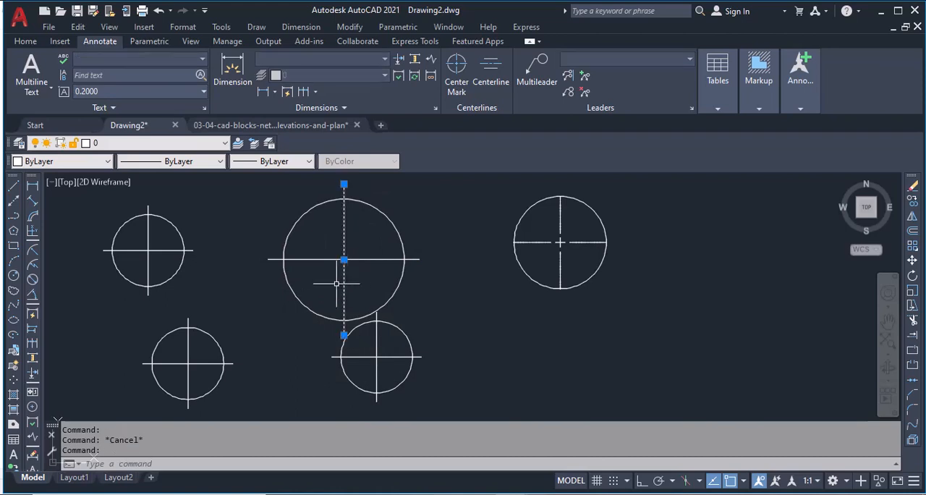
pyautogui.press('Delete')
pyautogui.hotkey('ctrl', 'z')
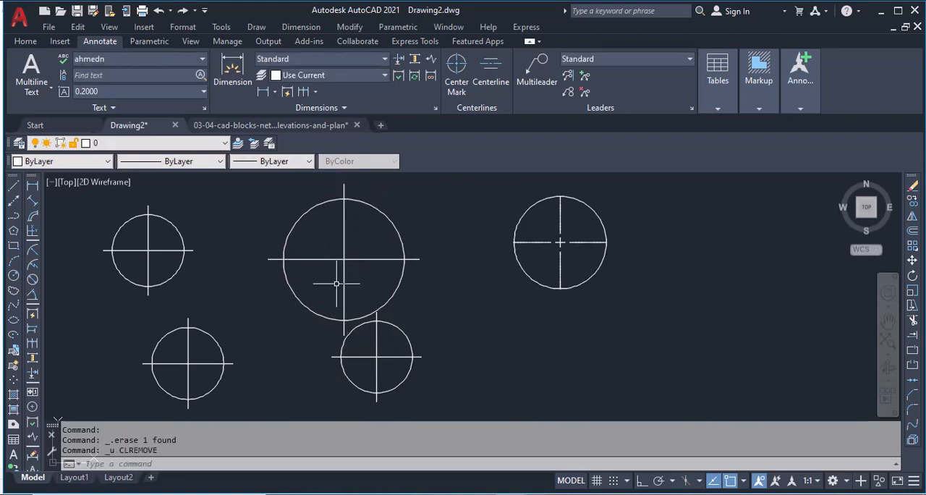
pyautogui.click(320, 257)
pyautogui.press('Delete')
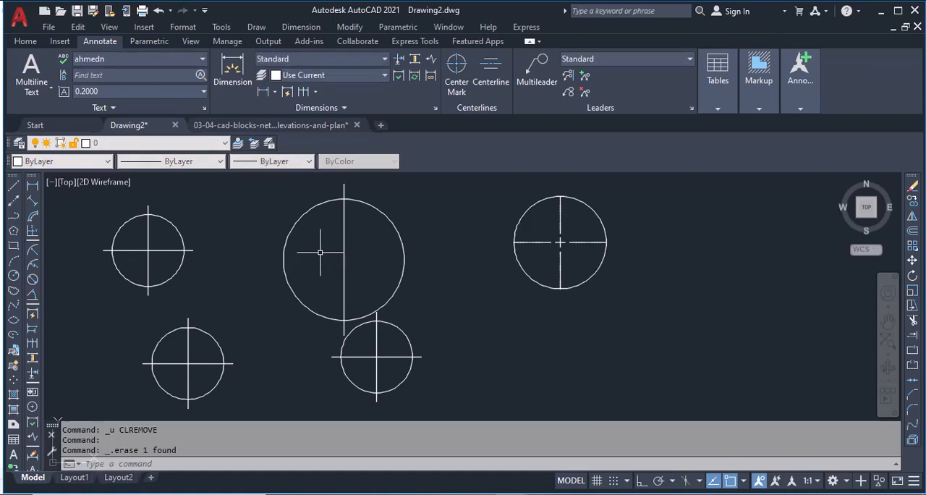
pyautogui.hotkey('ctrl', 'z')
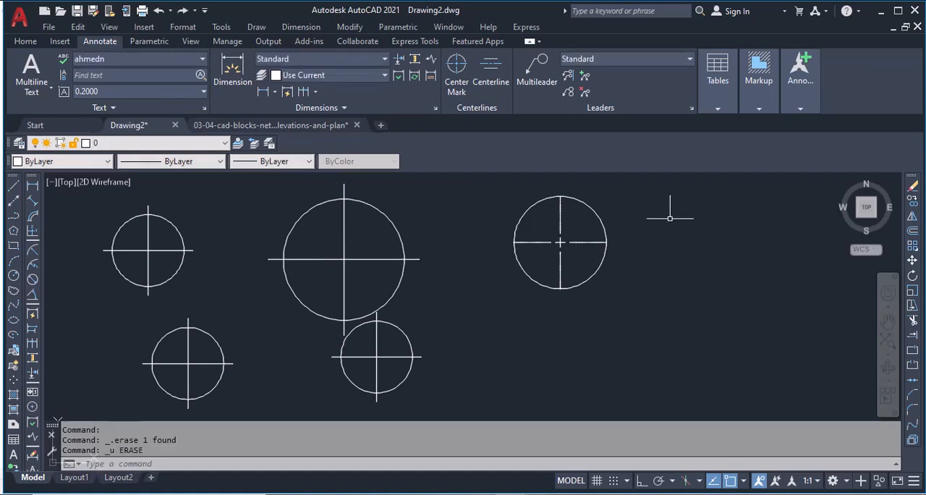
# Step: Select the rightmost circle's built-in center mark to inspect it as a single object, and clear the selection
pyautogui.click(557, 243)
pyautogui.click(577, 247)
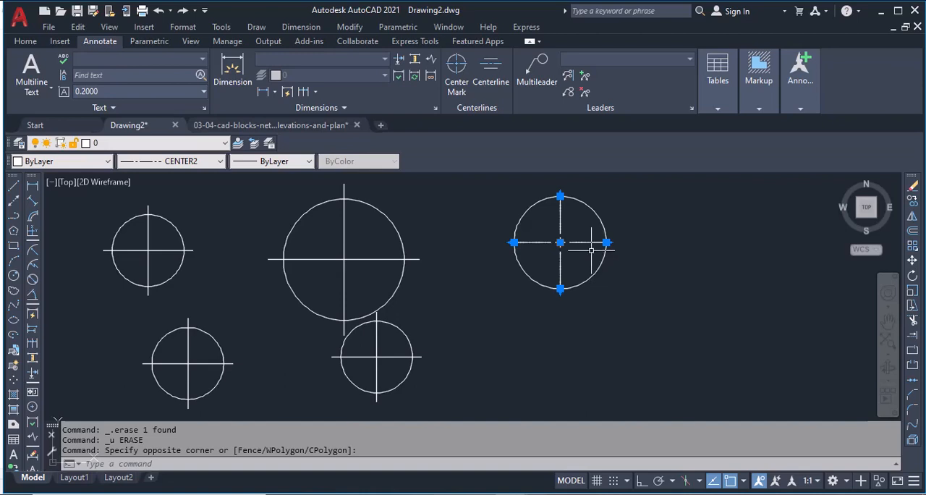
pyautogui.press('Escape')
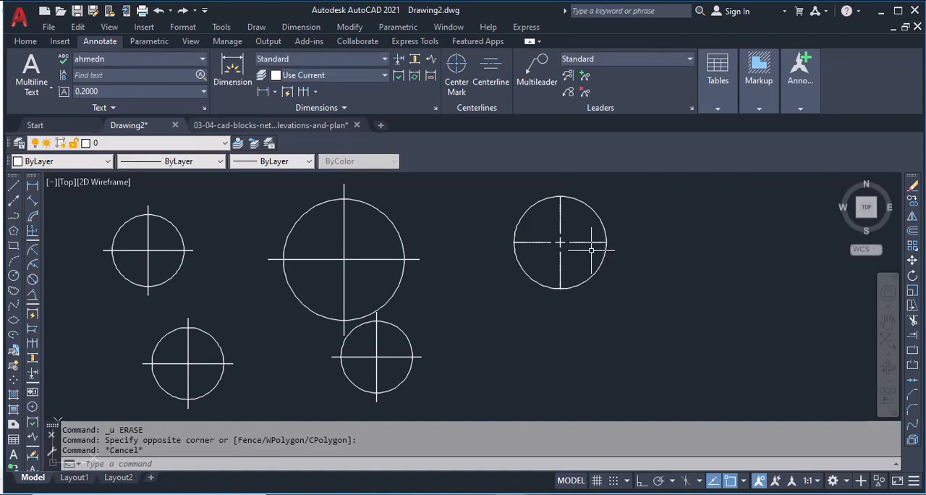